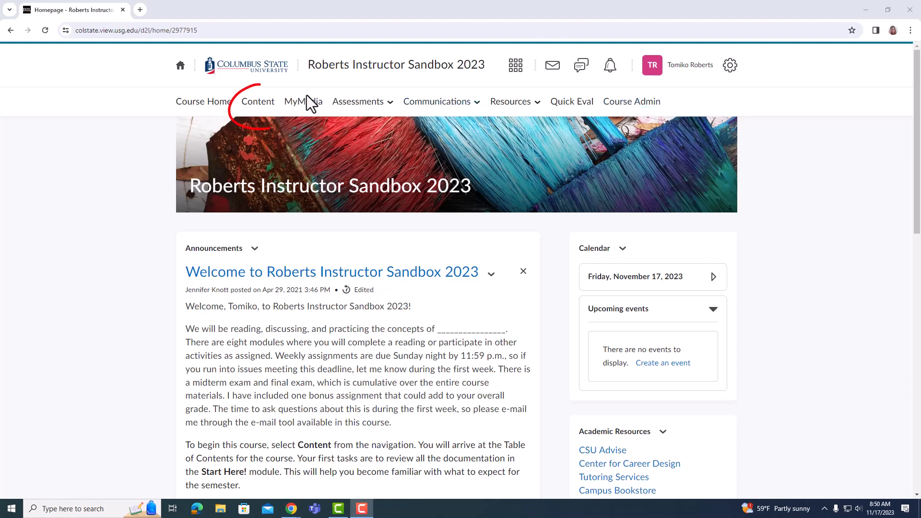
- Open the course content and examine the Module 1 page, its topics and submodules, and the table of contents
click(272, 111)
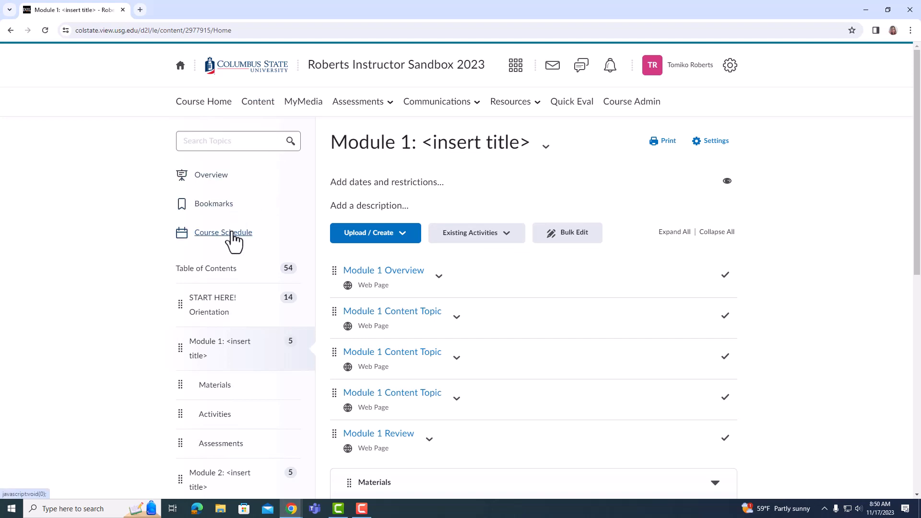
scroll(236, 232, down, 4)
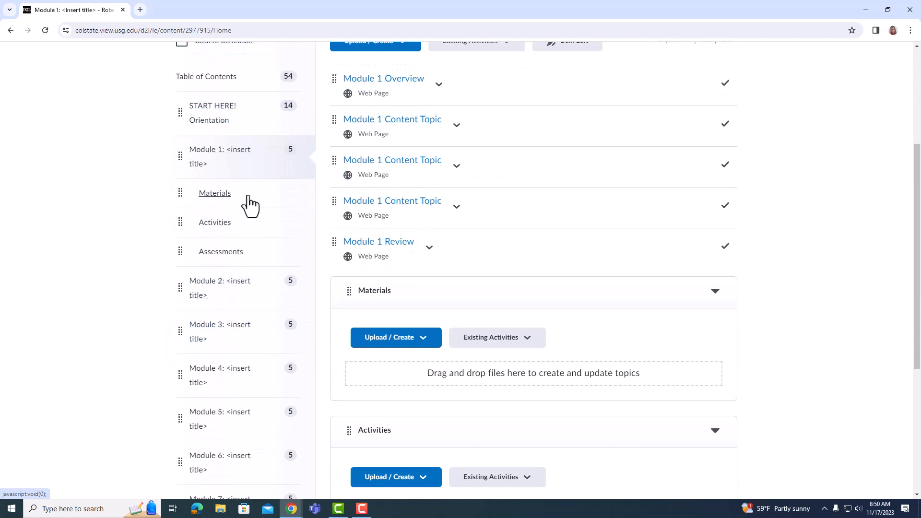
scroll(245, 197, up, 3)
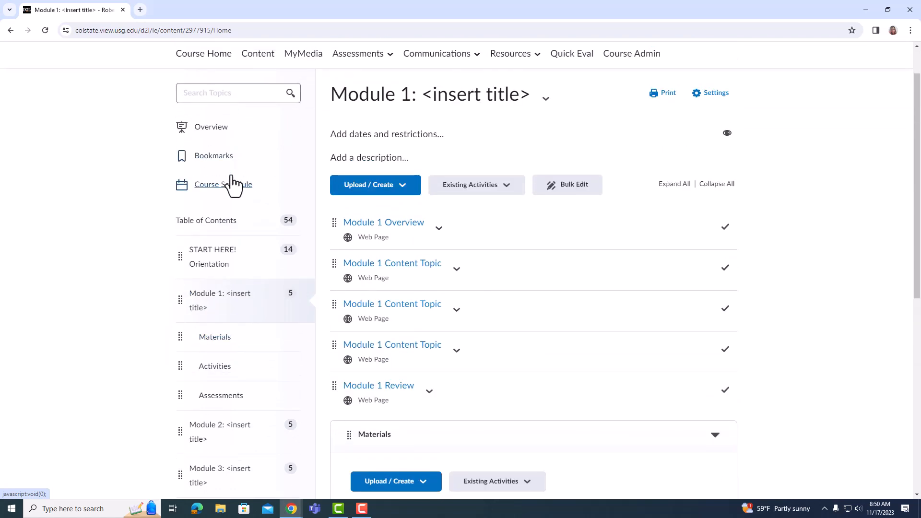
scroll(233, 185, down, 2)
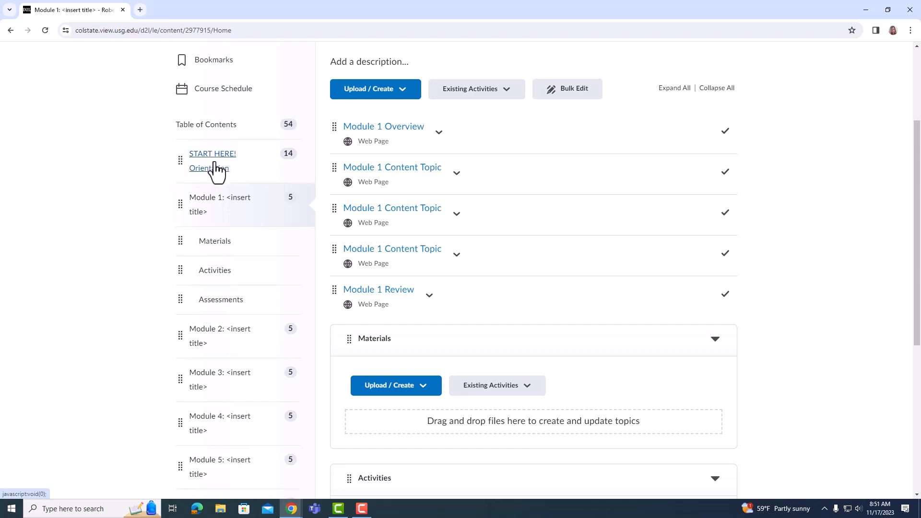
scroll(235, 210, up, 2)
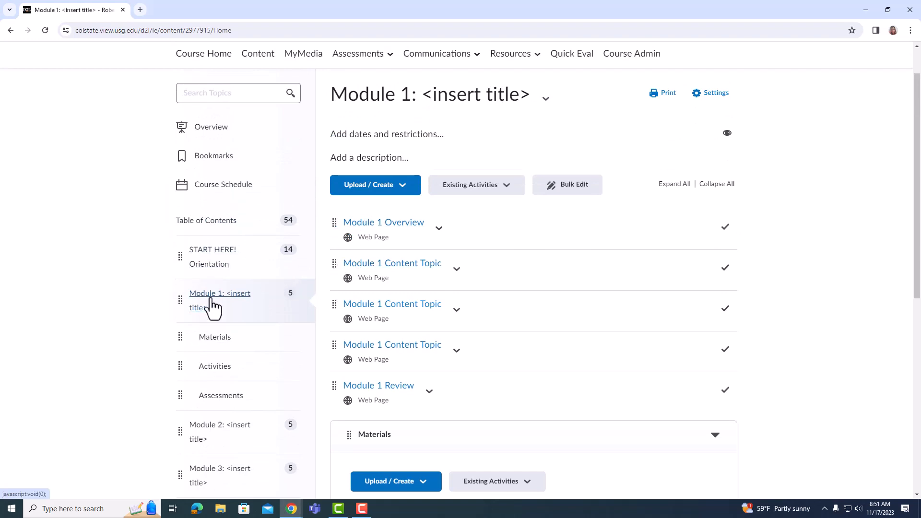
scroll(211, 306, down, 1)
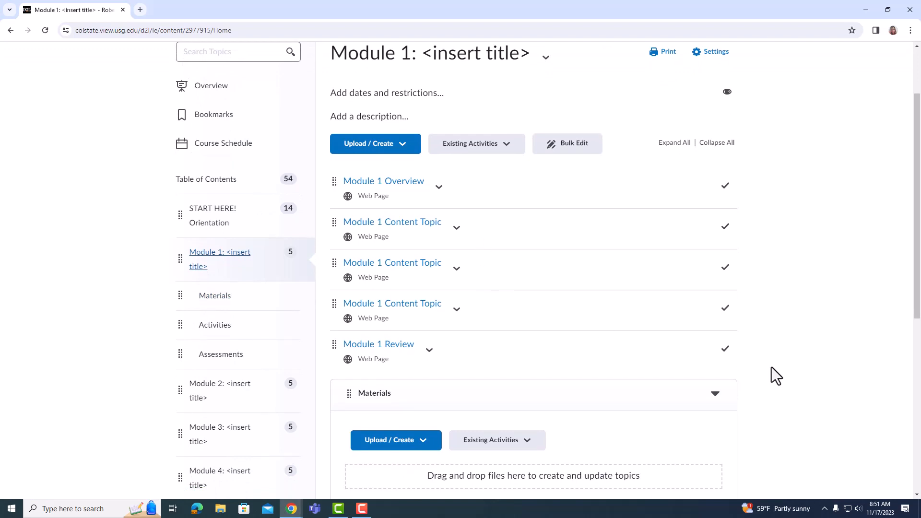
click(748, 367)
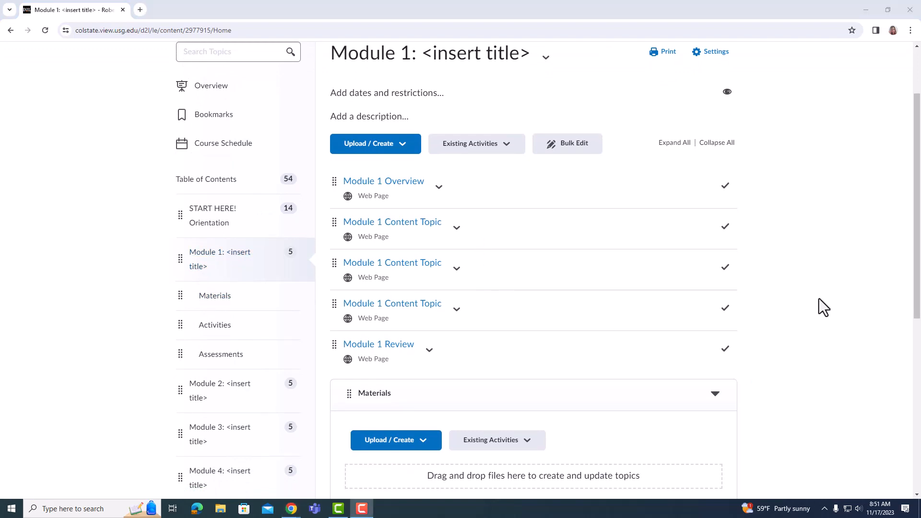
scroll(784, 295, up, 2)
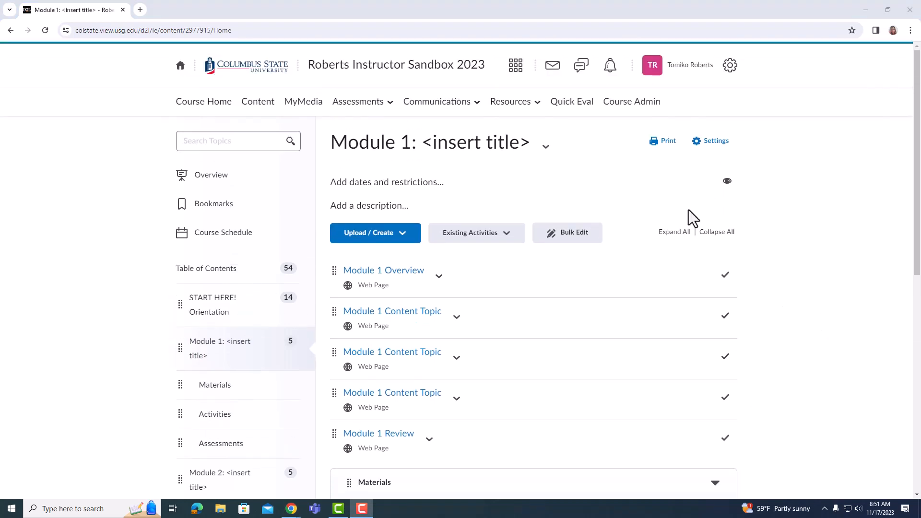
- Review the actions available for Module 1, from editing its title to deleting it, without applying any
click(546, 153)
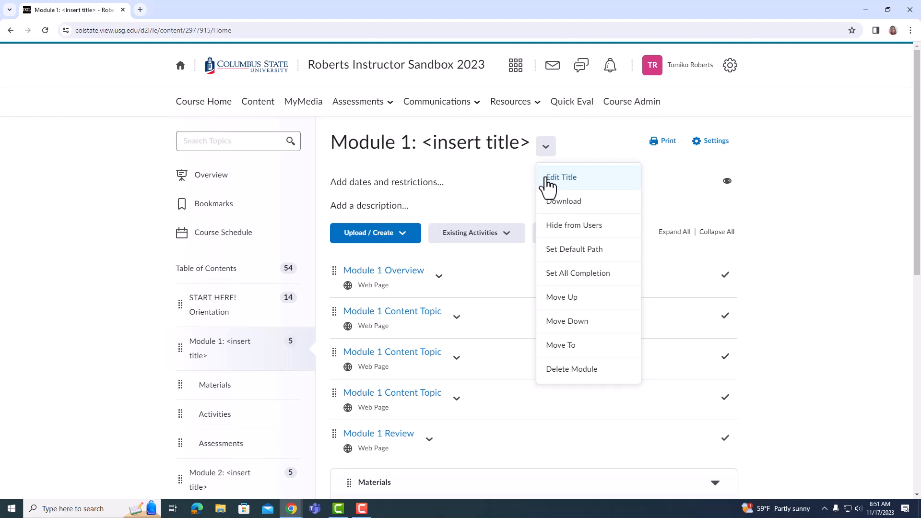
scroll(602, 255, down, 3)
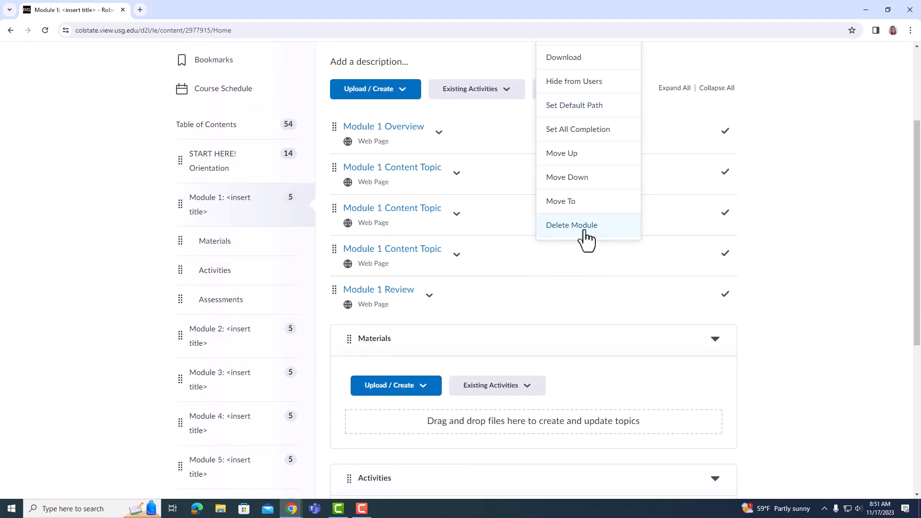
click(841, 254)
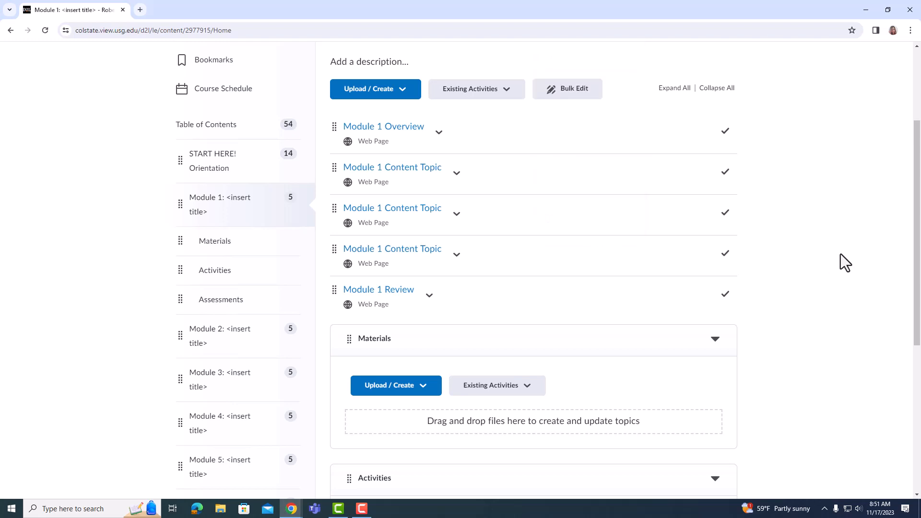
scroll(806, 216, up, 3)
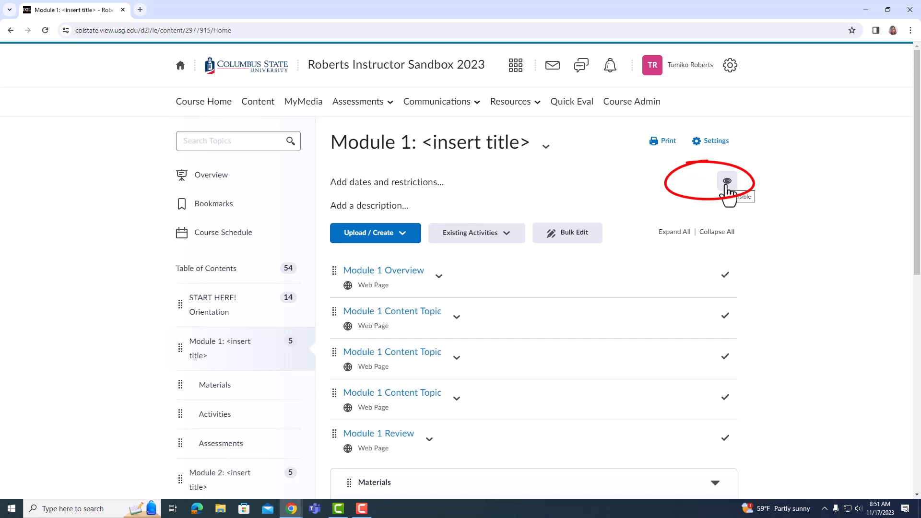
- Hide Module 1 from users and restore its visibility
mouse_move(728, 192)
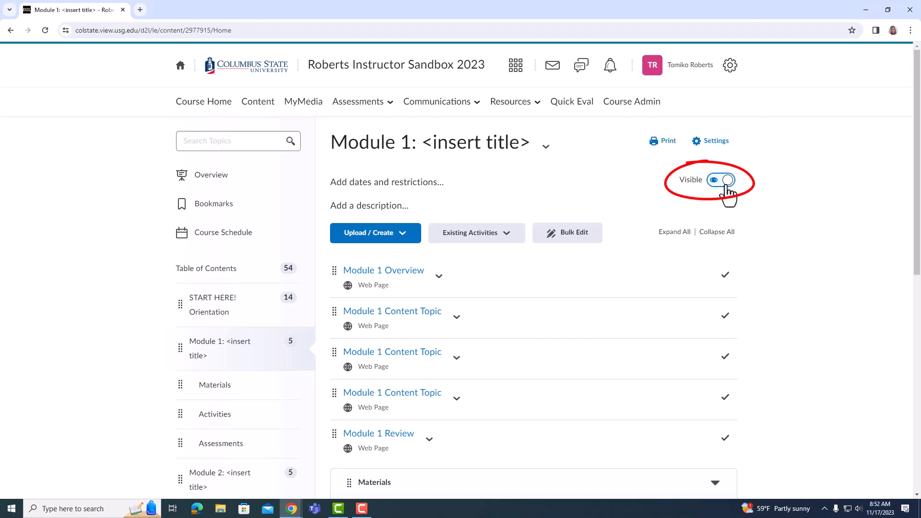
click(727, 187)
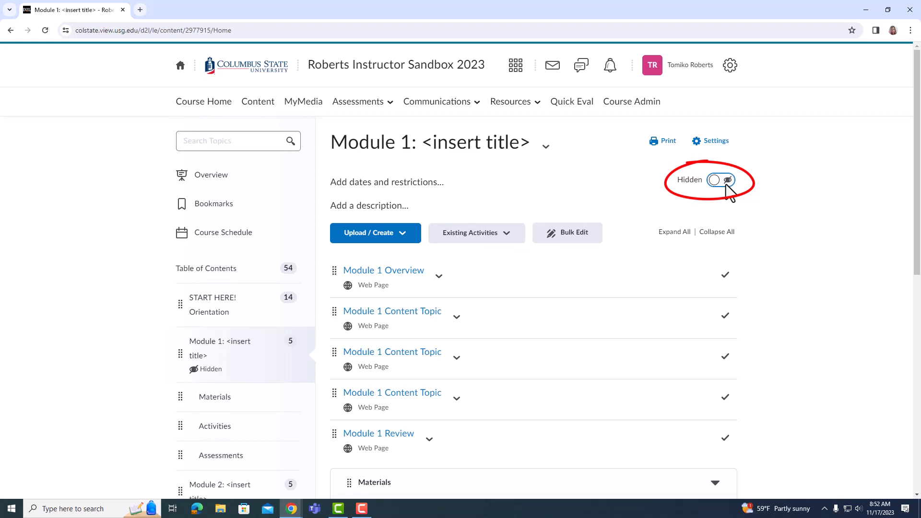
click(727, 185)
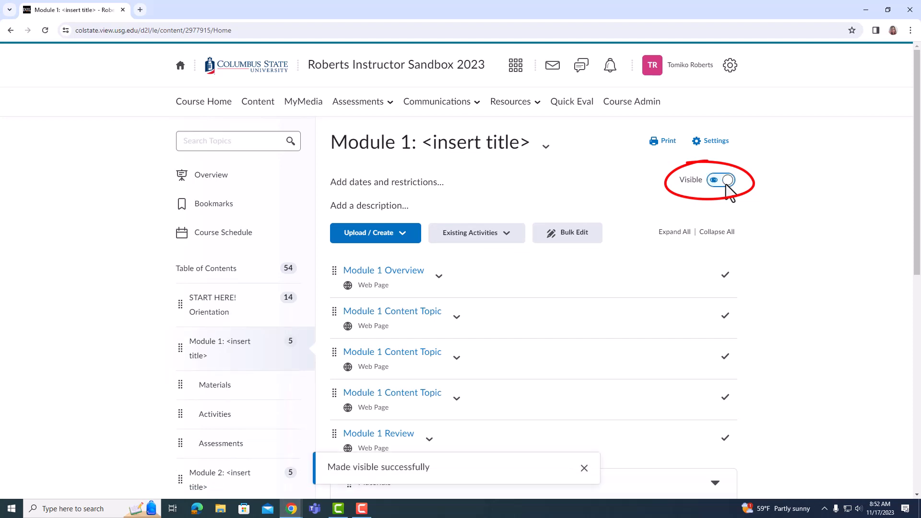
- Examine Module 1's date and restriction options and the available release condition types, cancelling without creating a condition
click(432, 187)
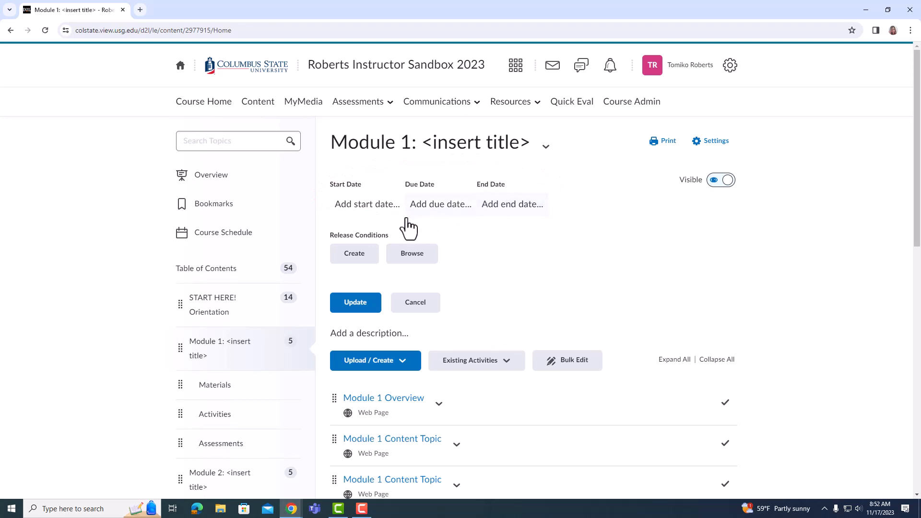
click(367, 254)
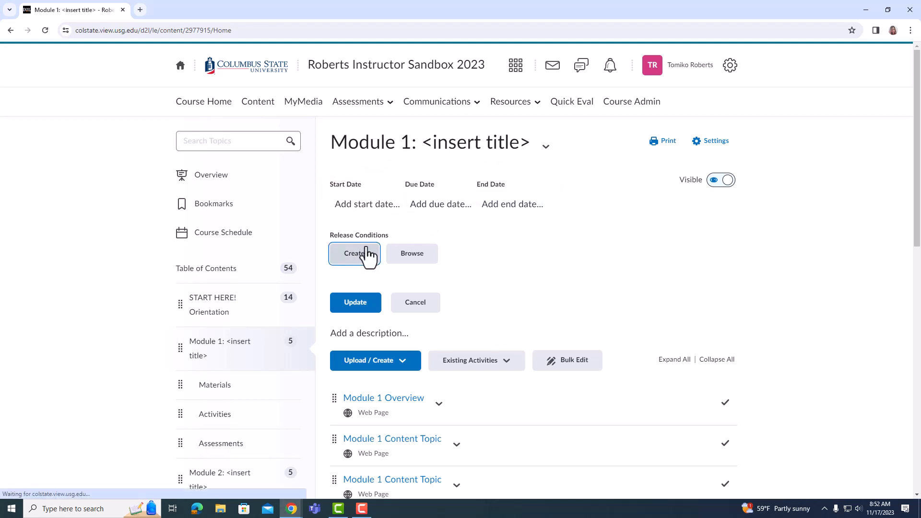
click(478, 159)
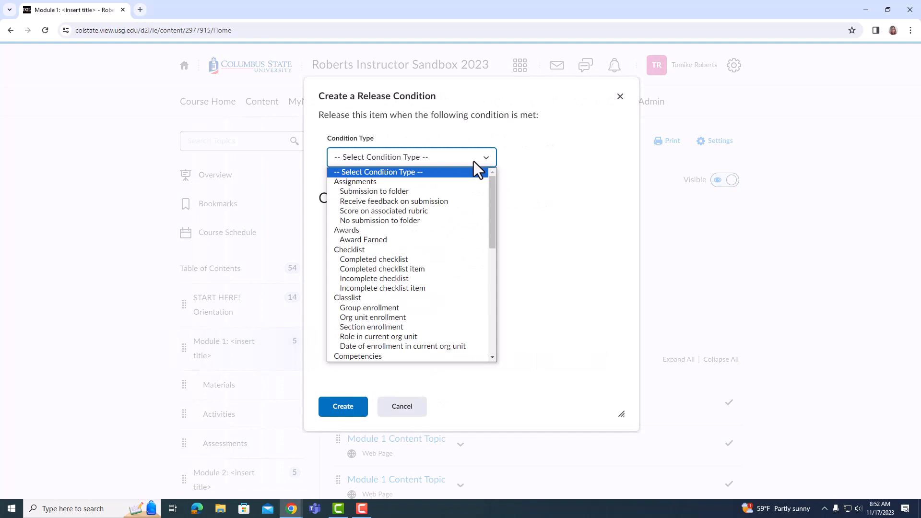
scroll(444, 266, down, 4)
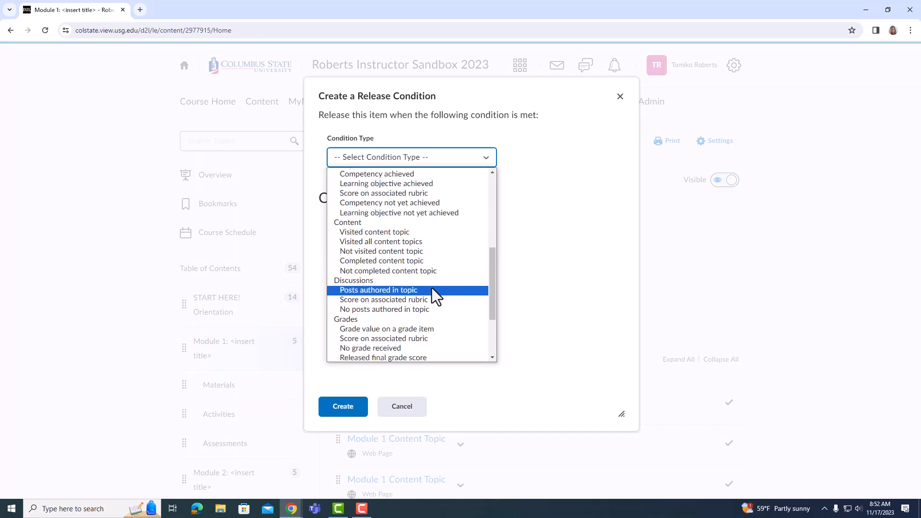
scroll(432, 288, down, 3)
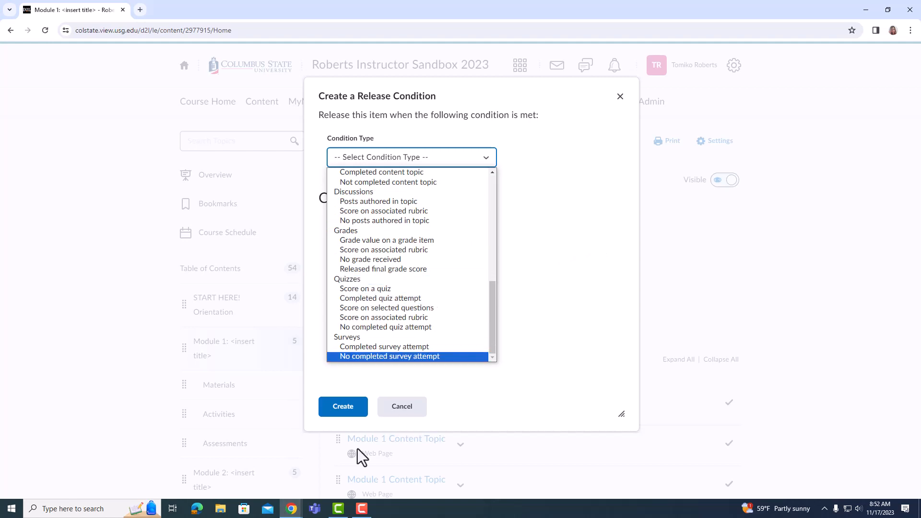
click(409, 413)
click(409, 411)
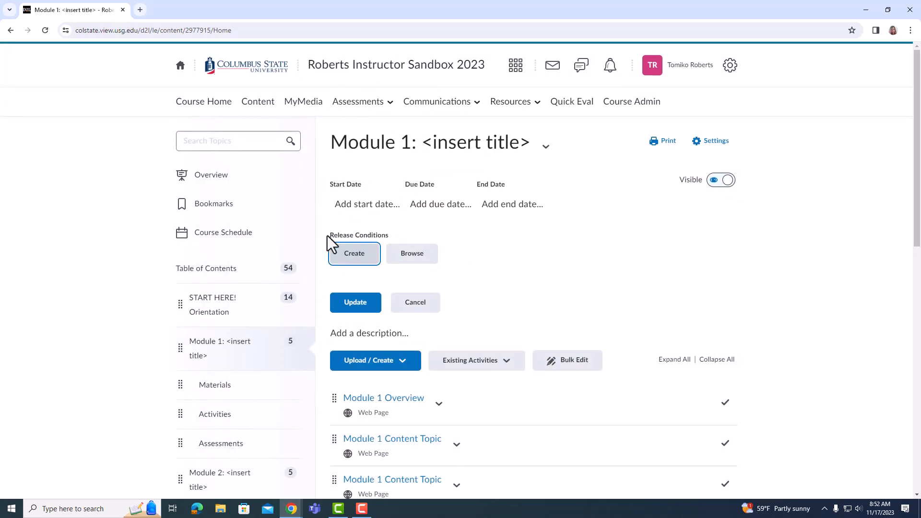
- Review the actions for the Welcome topic in START HERE! Orientation and open its page for HTML editing
click(221, 307)
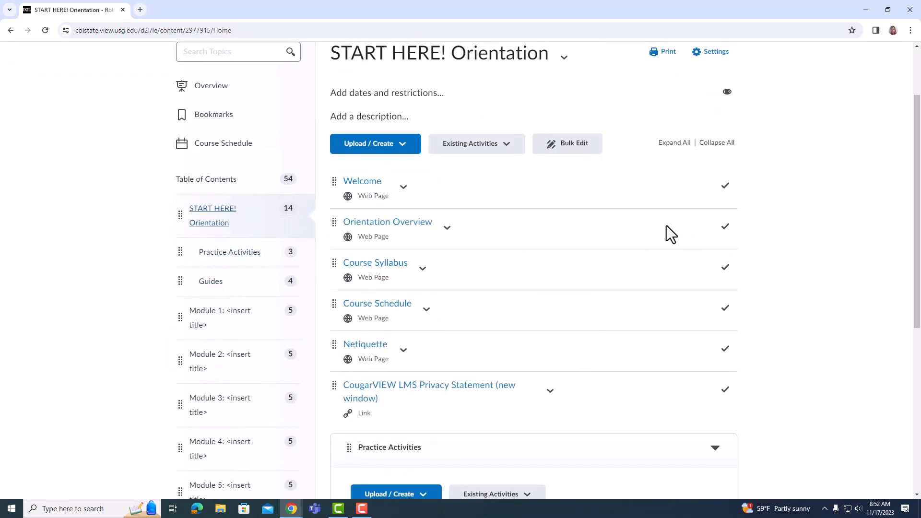
scroll(667, 226, up, 1)
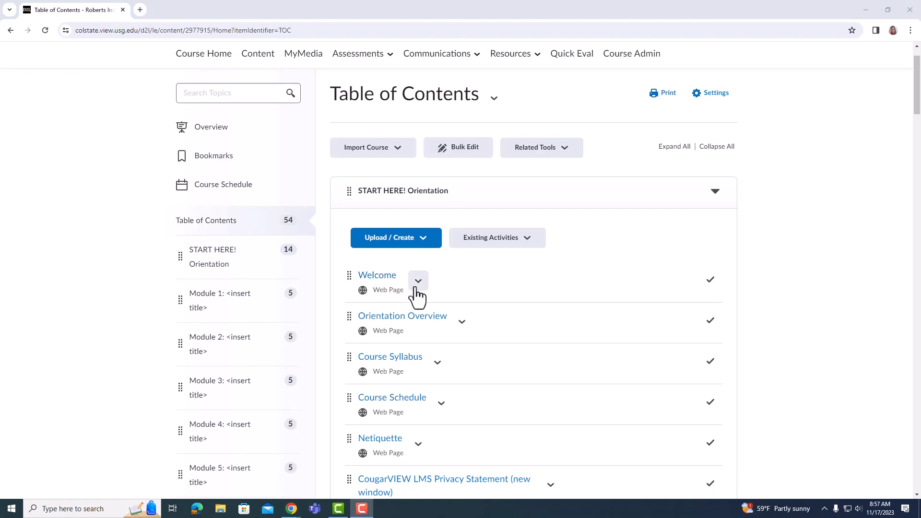
click(418, 281)
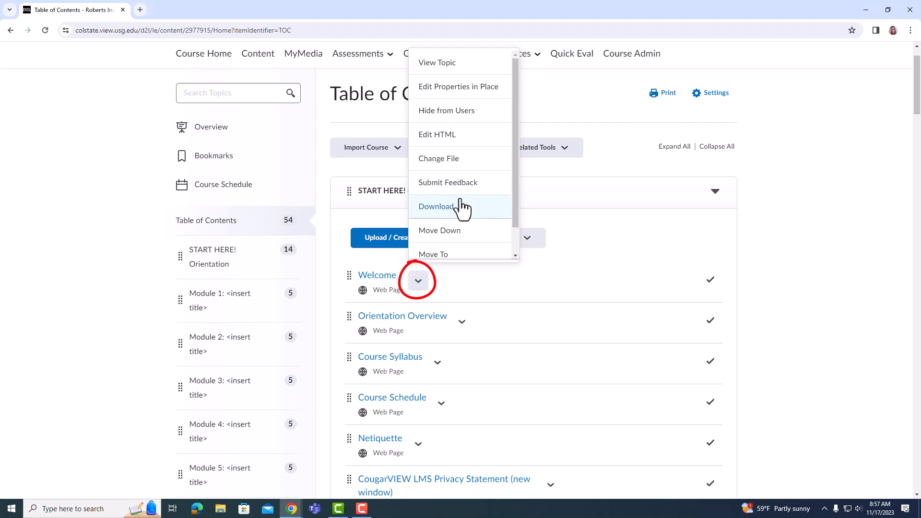
scroll(463, 189, down, 1)
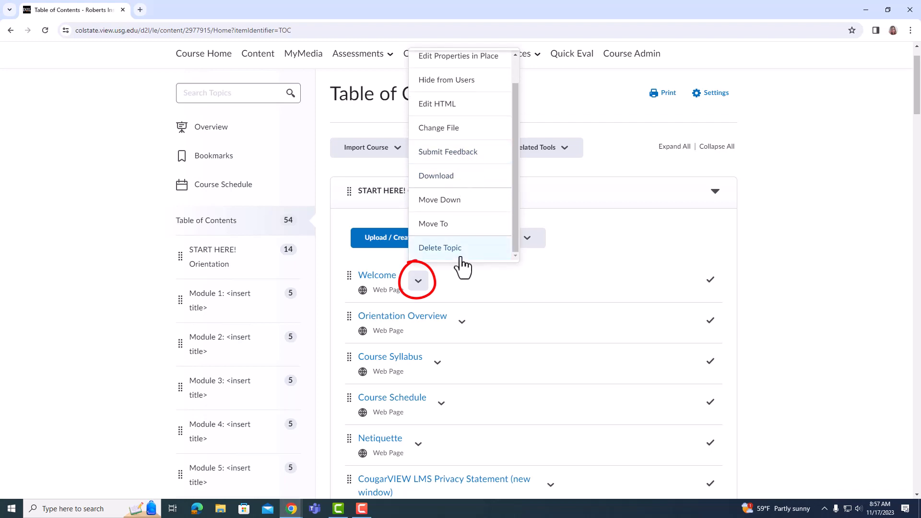
scroll(463, 254, up, 1)
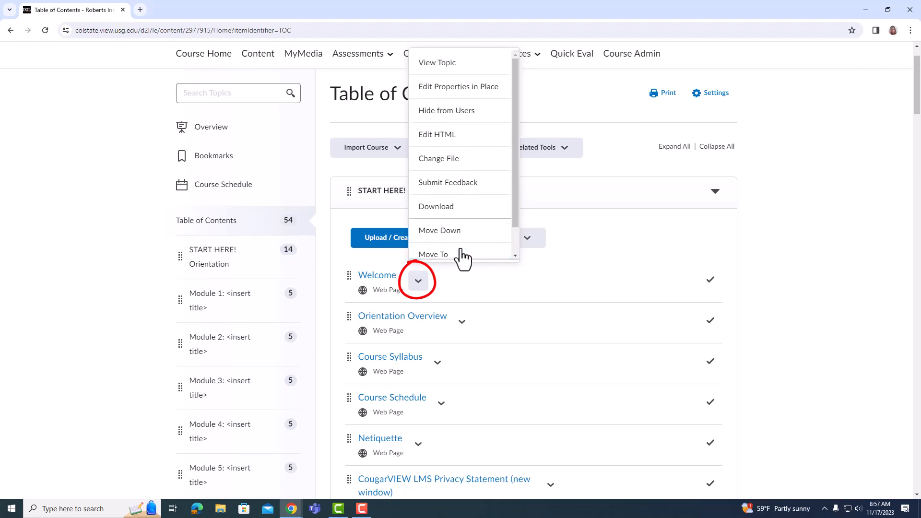
click(457, 143)
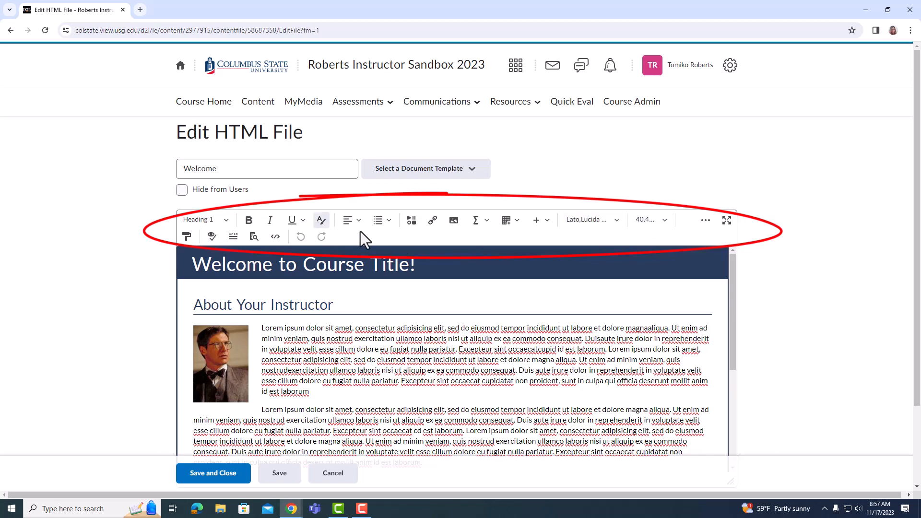
- Examine the options for inserting an image from the computer into the Welcome page, and leave the editor without saving
click(453, 225)
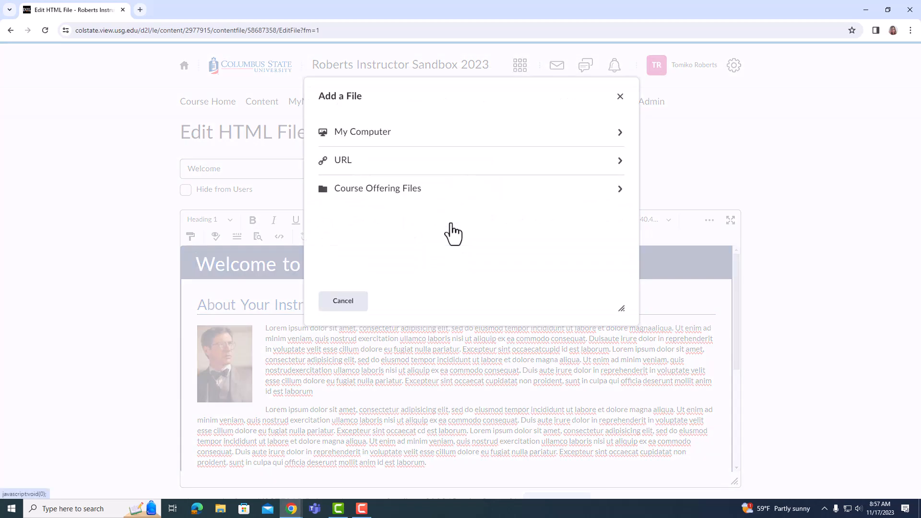
click(376, 143)
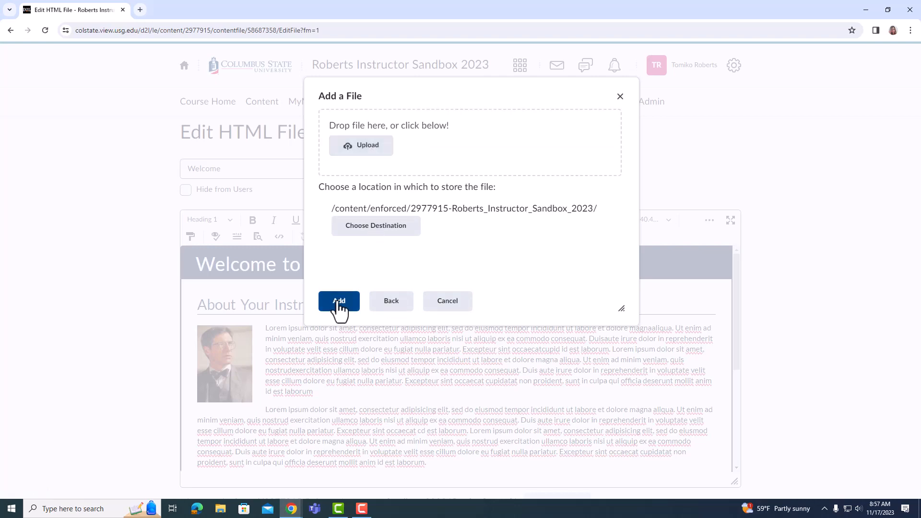
click(453, 307)
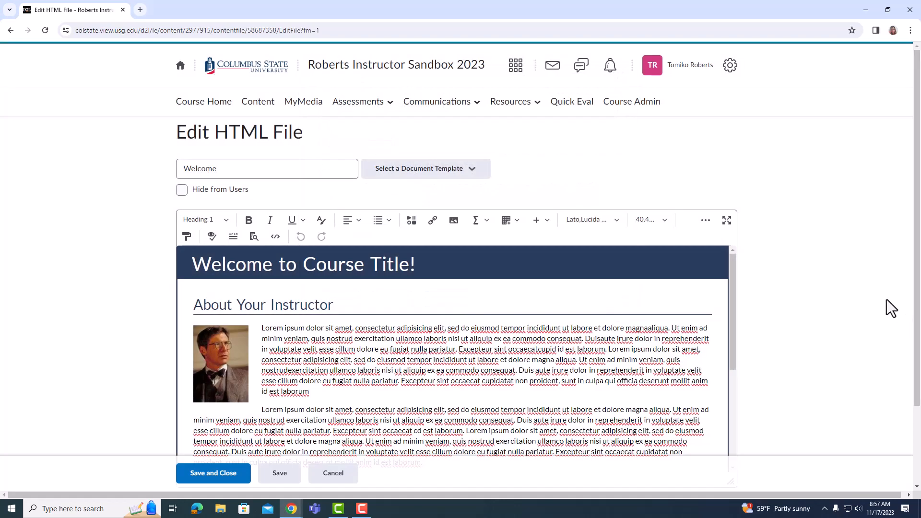
scroll(847, 275, down, 2)
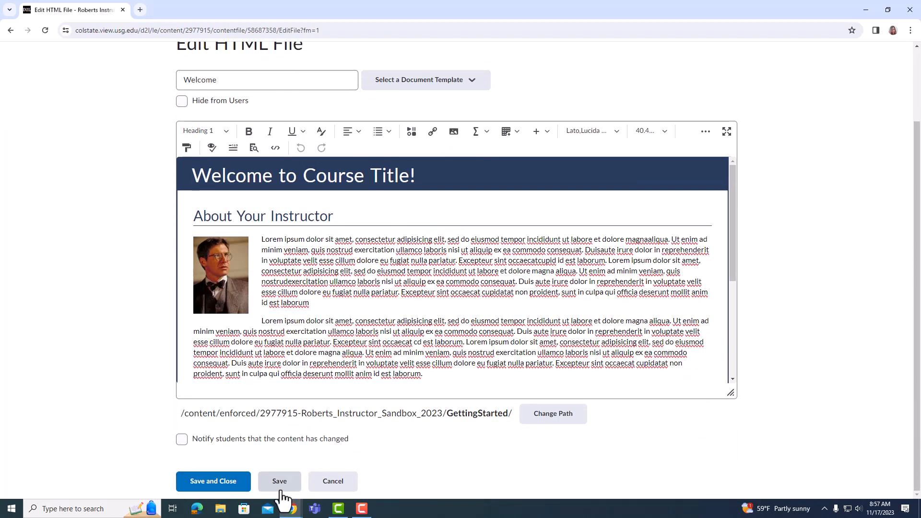
click(354, 488)
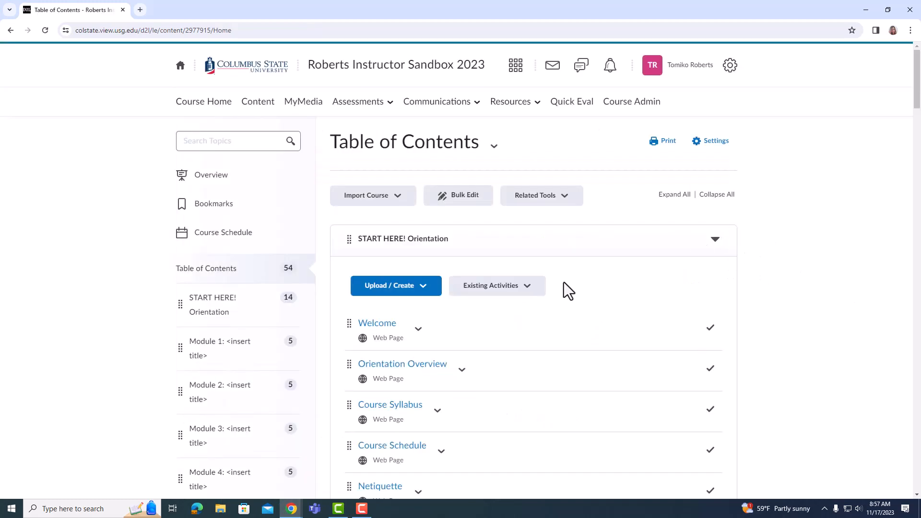
- Open the Orientation Overview topic and review its module overview, objectives and task list
click(434, 373)
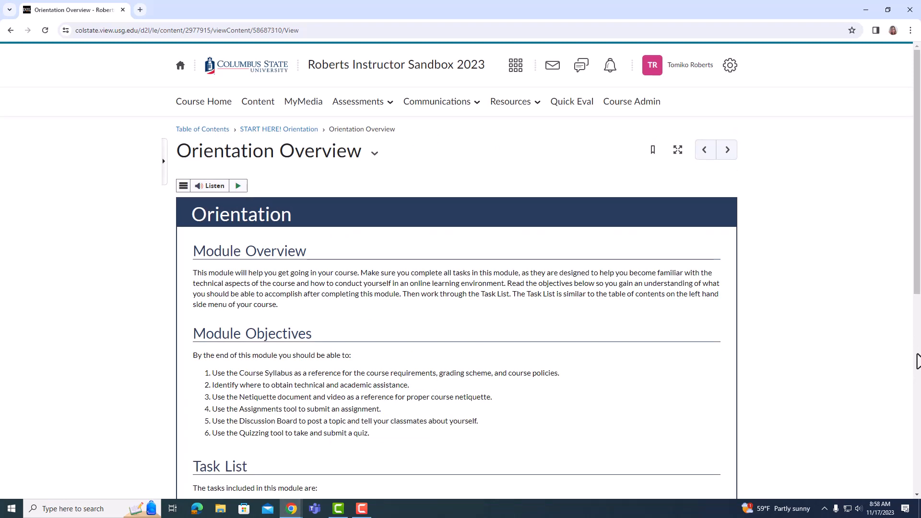
scroll(896, 364, down, 6)
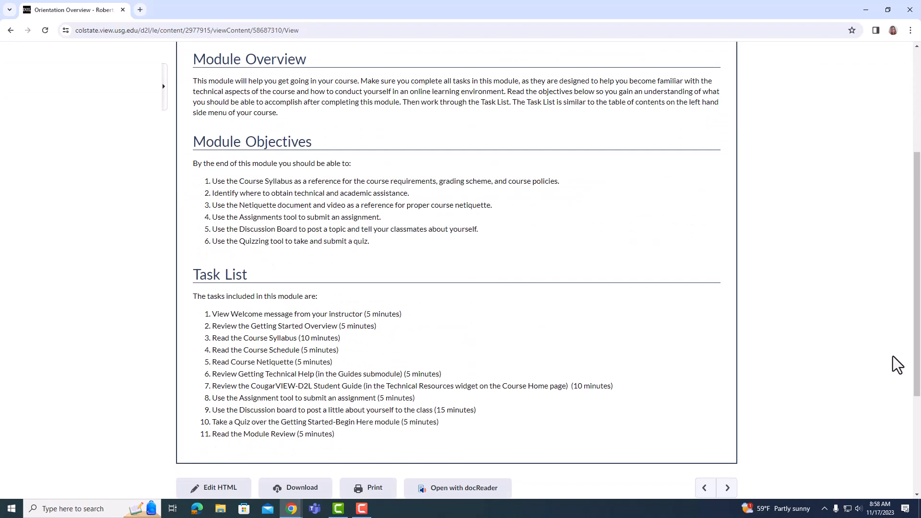
scroll(919, 379, up, 1)
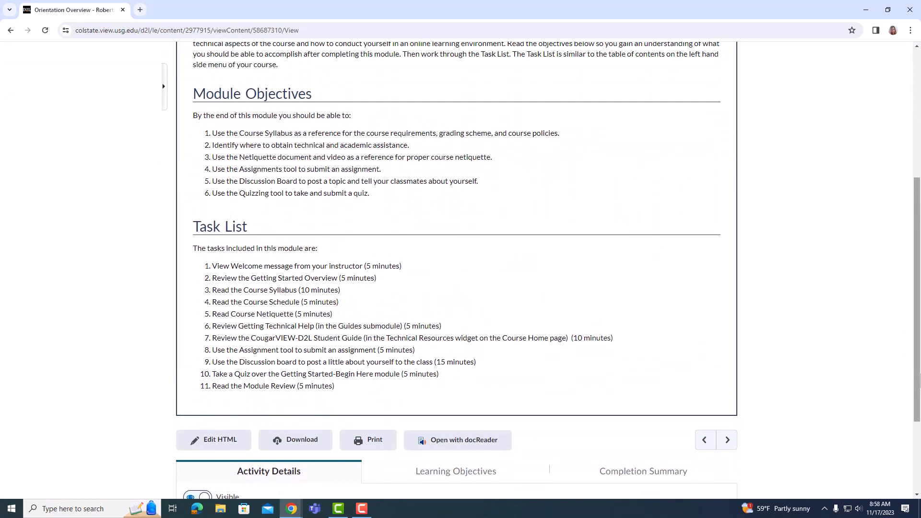
- Advance from Orientation Overview to the Course Syllabus topic and review its course information, materials, learning outcomes and assignment sections
scroll(920, 379, up, 2)
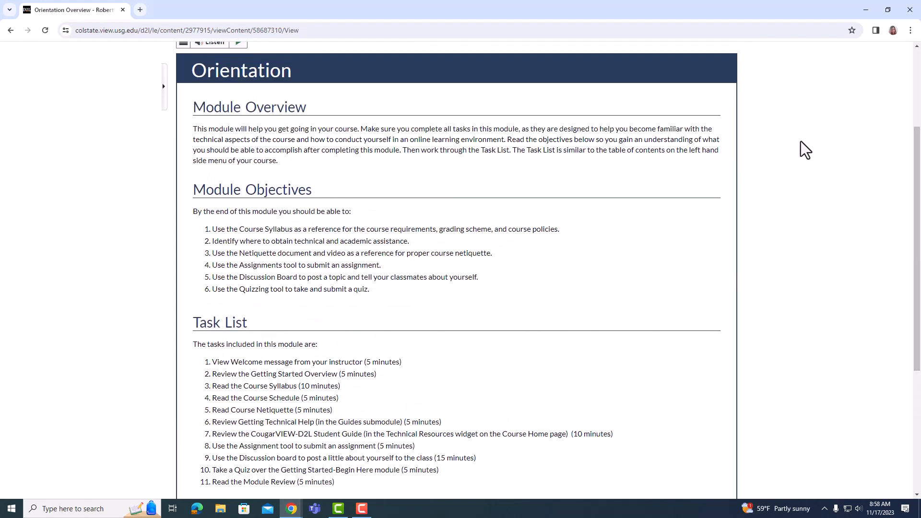
scroll(800, 213, up, 3)
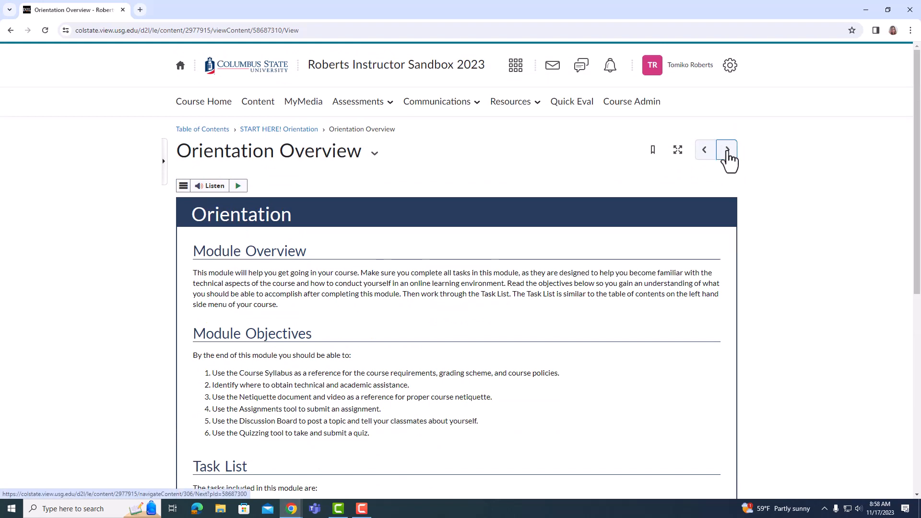
click(727, 152)
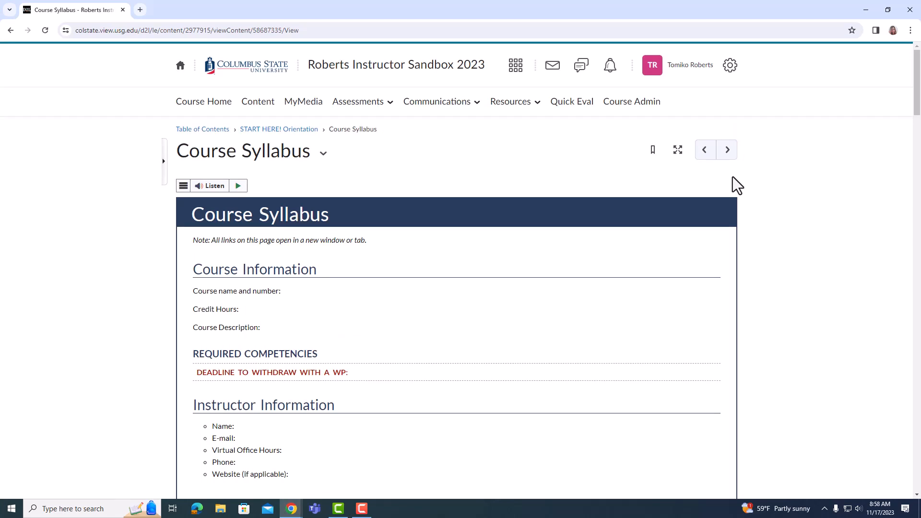
scroll(737, 215, down, 5)
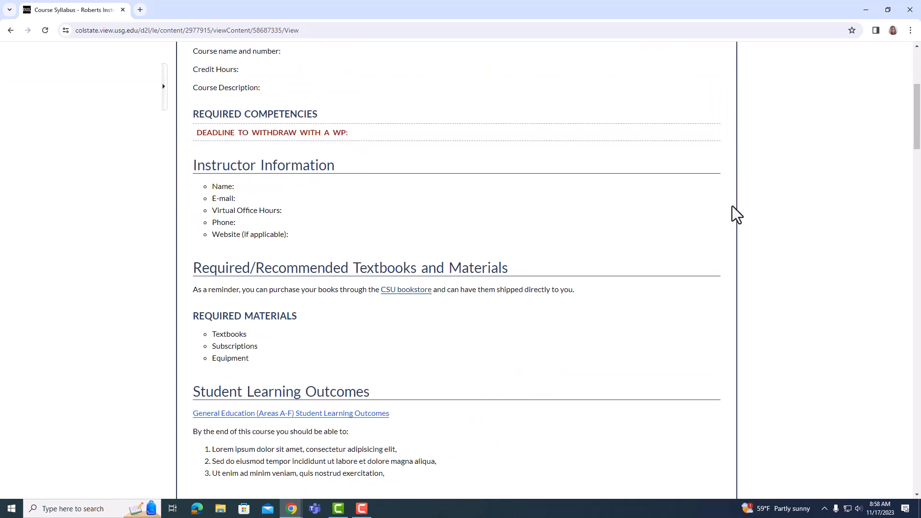
scroll(737, 215, down, 6)
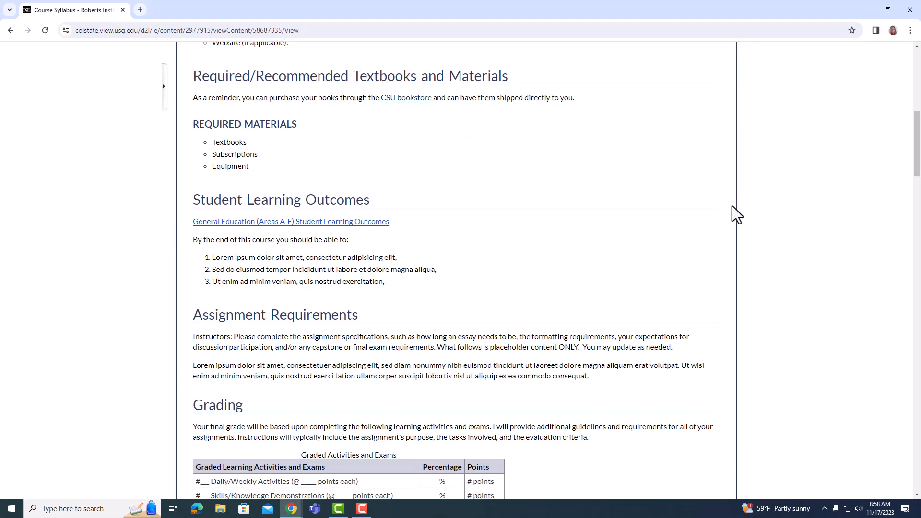
scroll(737, 215, up, 9)
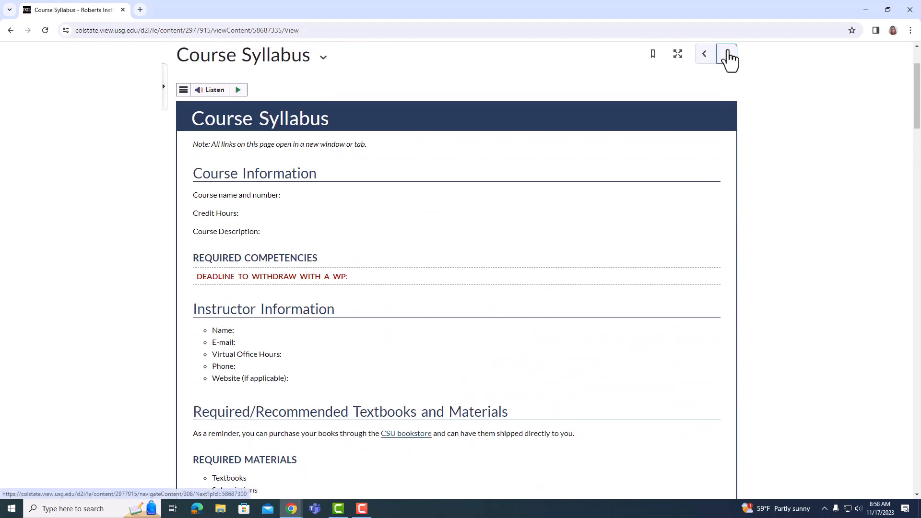
- Advance to the Course Schedule topic and review its course overview table of modules and activities
click(728, 57)
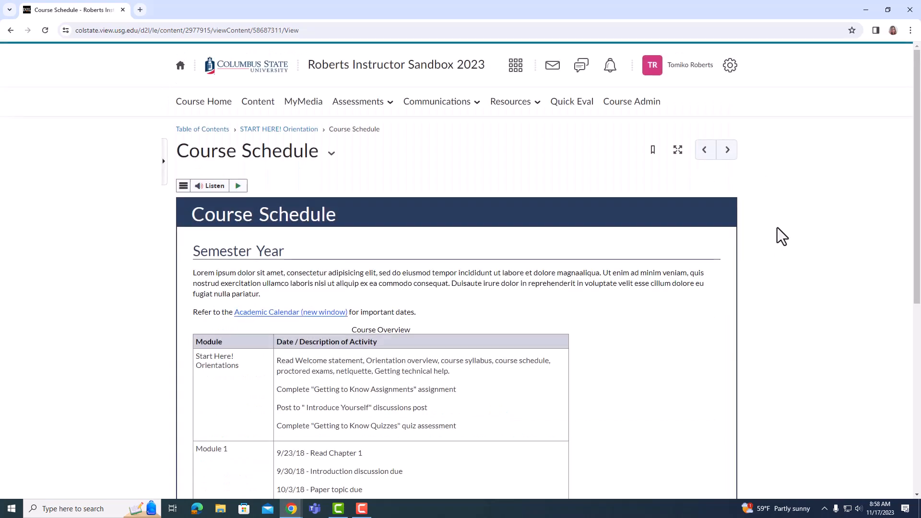
scroll(778, 224, down, 2)
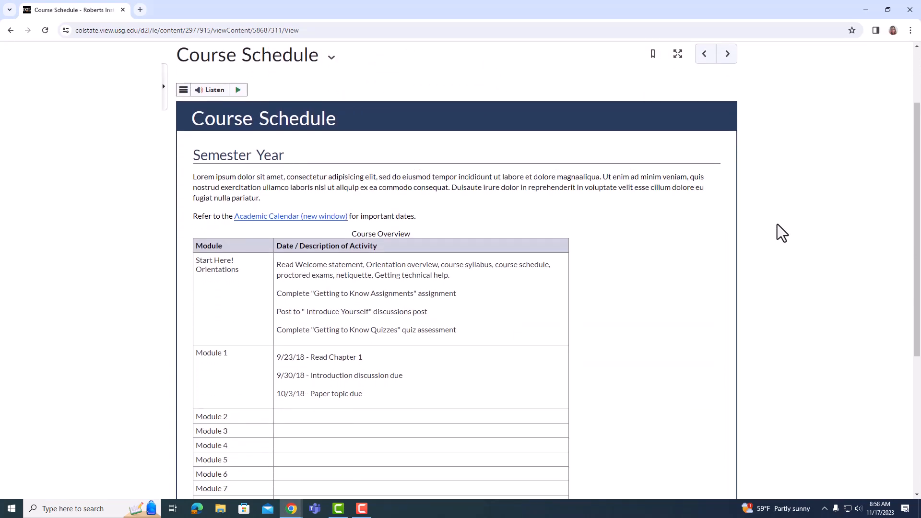
scroll(777, 223, down, 1)
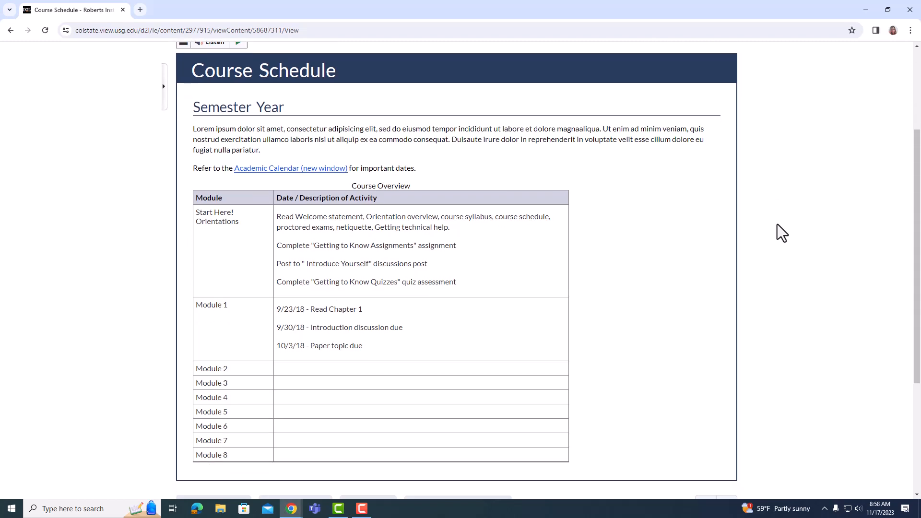
scroll(777, 224, up, 2)
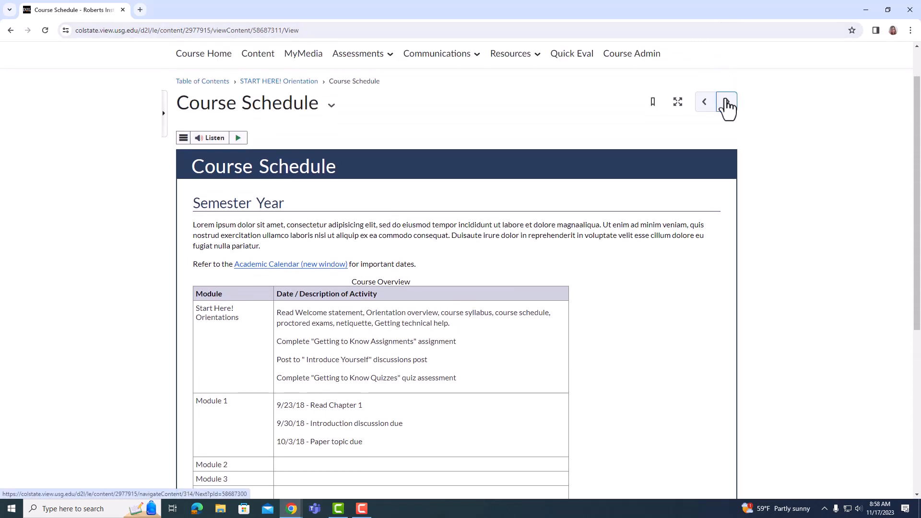
- Advance to the Netiquette topic and review its rules for online course communication
click(727, 103)
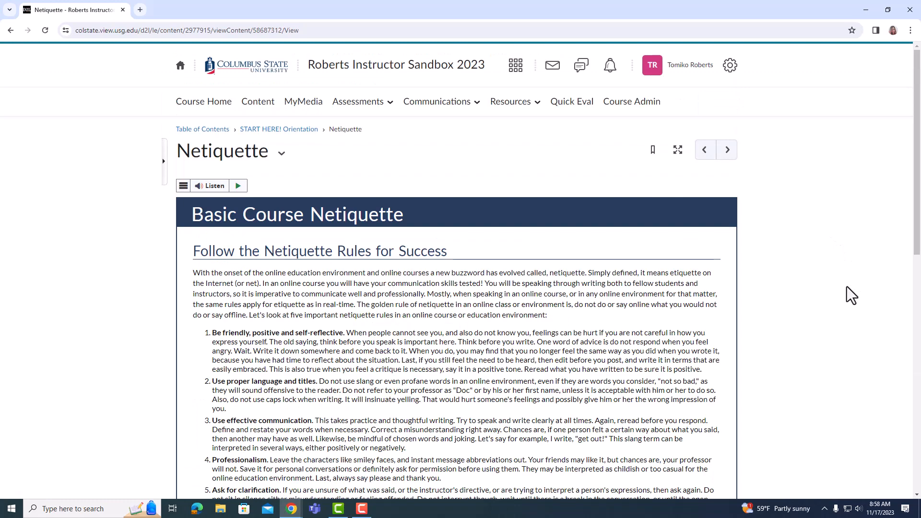
scroll(869, 249, down, 8)
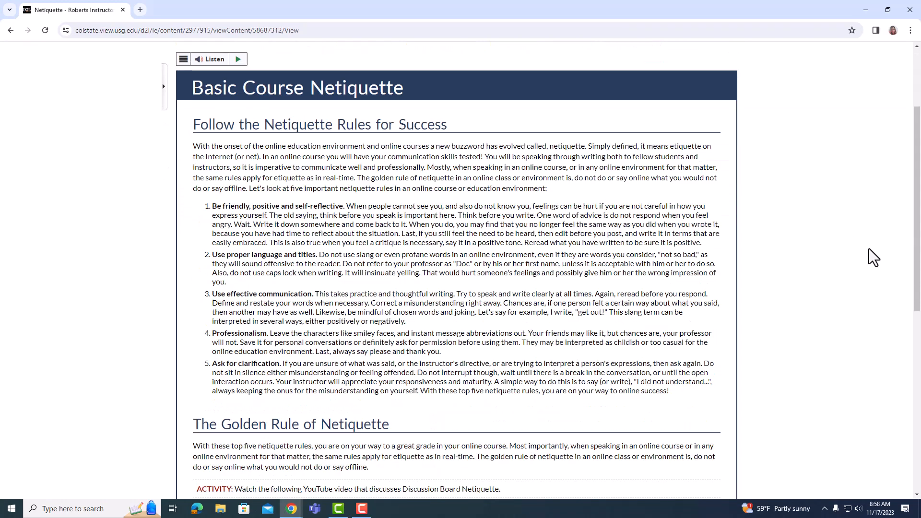
scroll(869, 249, up, 8)
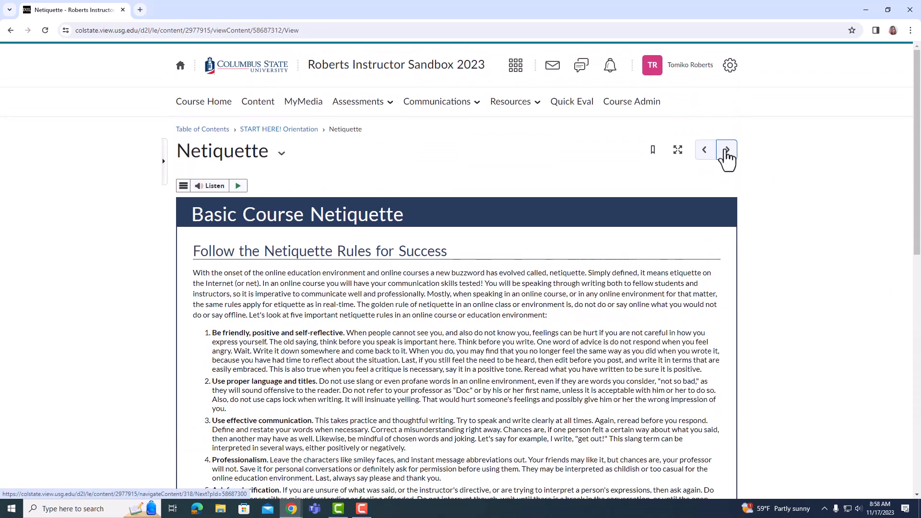
- View the CougarVIEW LMS Privacy Statement topic, return to the course from the external policy page, and continue to Practice Activities
click(726, 150)
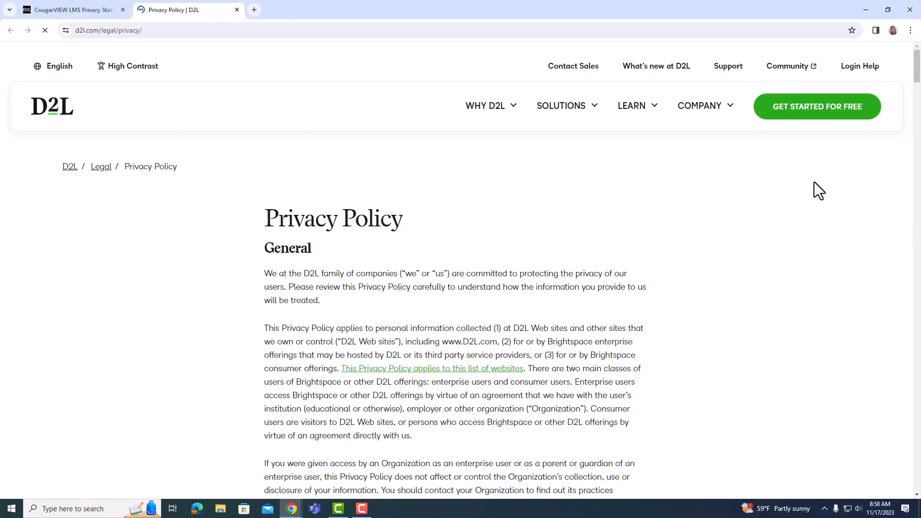
click(80, 7)
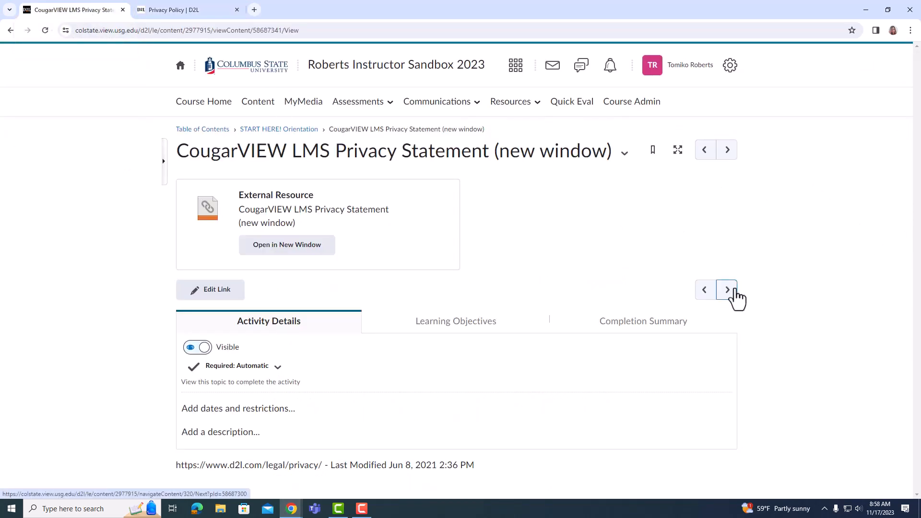
click(734, 291)
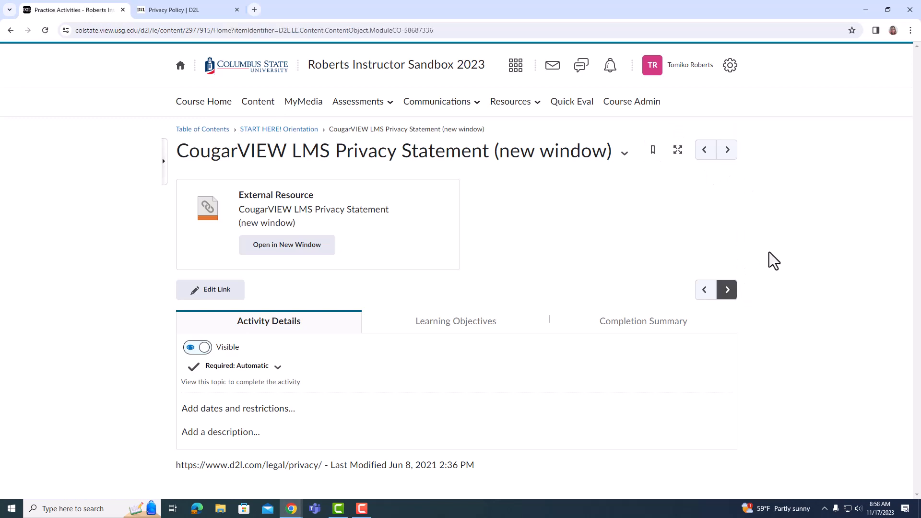
- Examine the sample assignment, the Introduce Yourself discussion topic and the Getting to Know You quiz in Practice Activities
scroll(779, 257, down, 2)
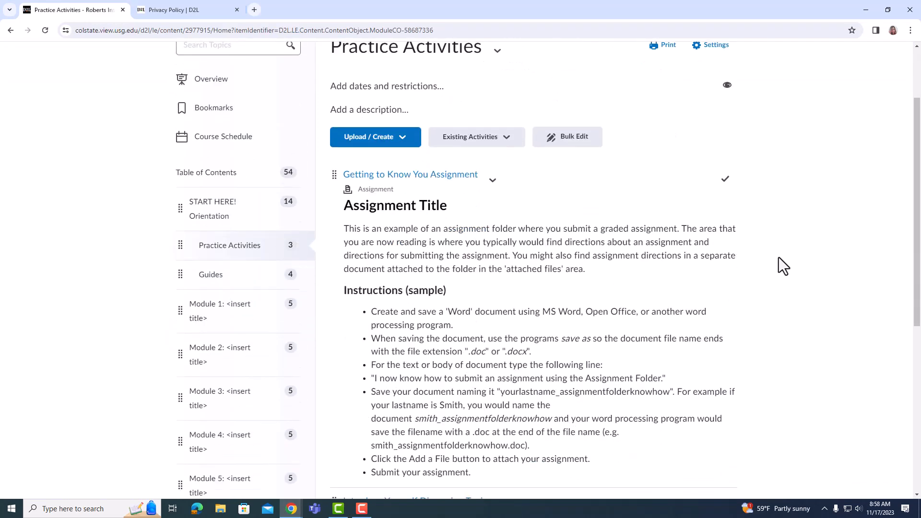
scroll(779, 258, down, 2)
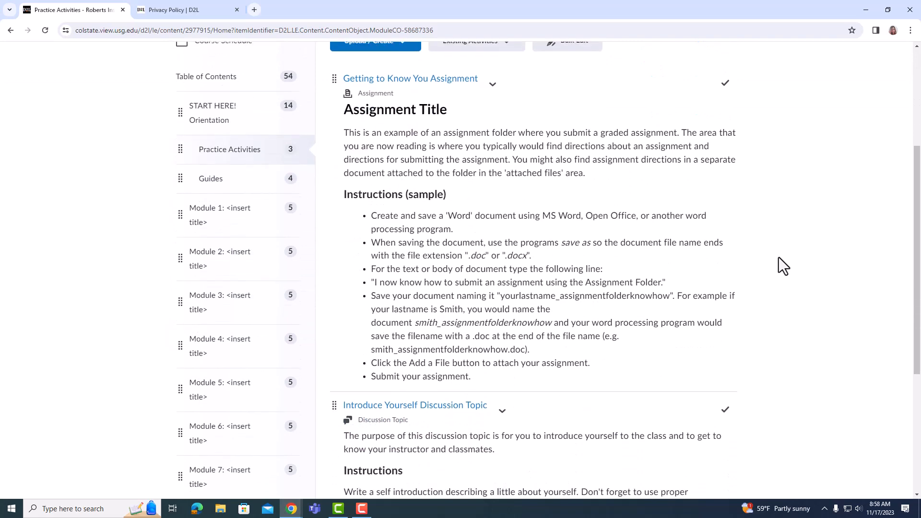
scroll(779, 257, down, 4)
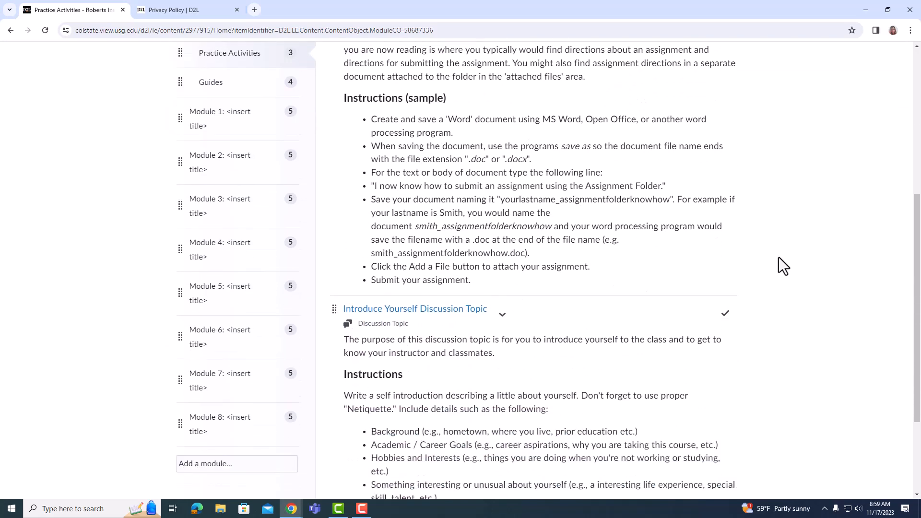
scroll(779, 257, up, 8)
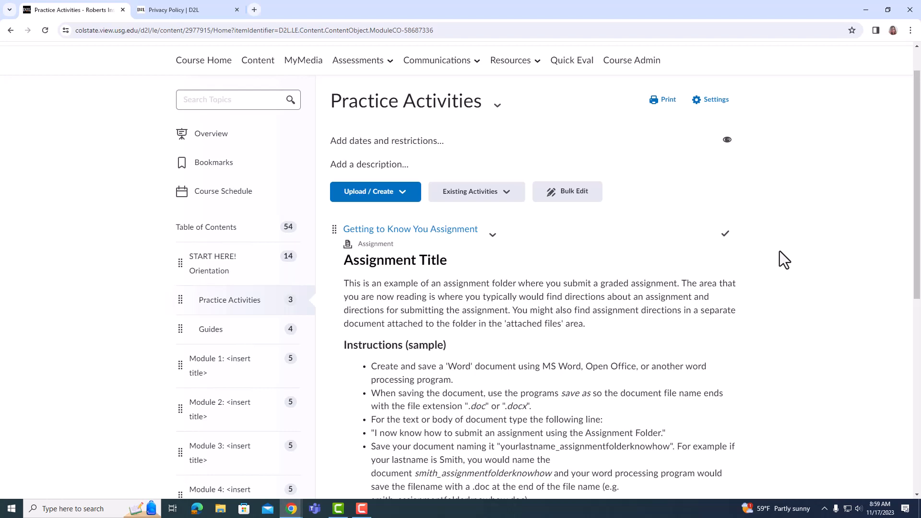
scroll(780, 252, down, 2)
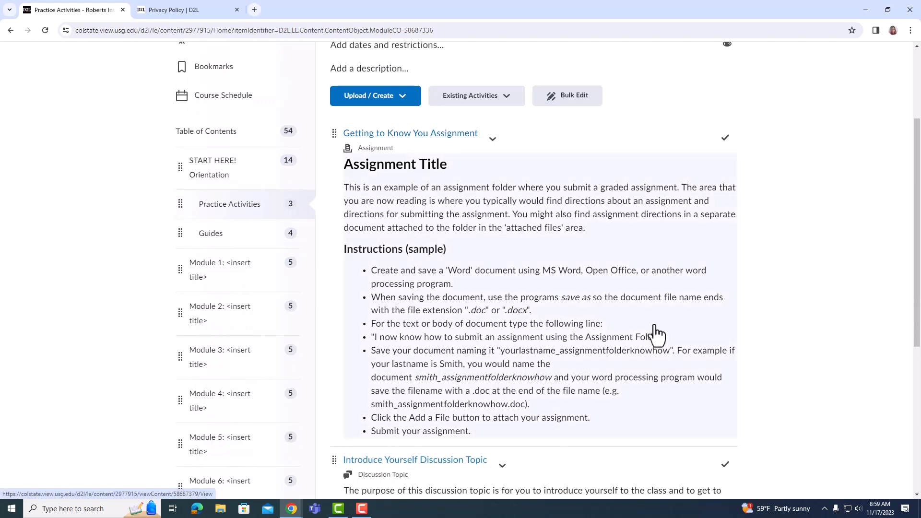
scroll(697, 331, down, 1)
scroll(696, 331, down, 2)
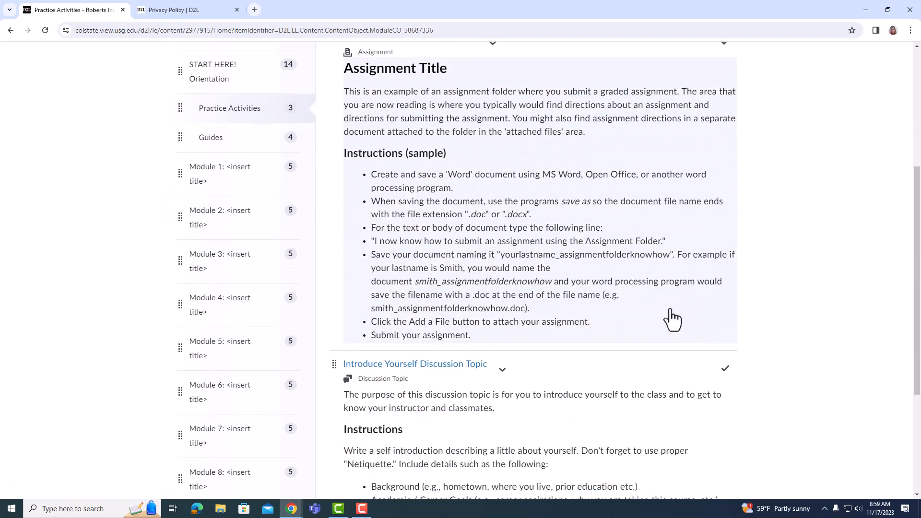
scroll(672, 317, down, 3)
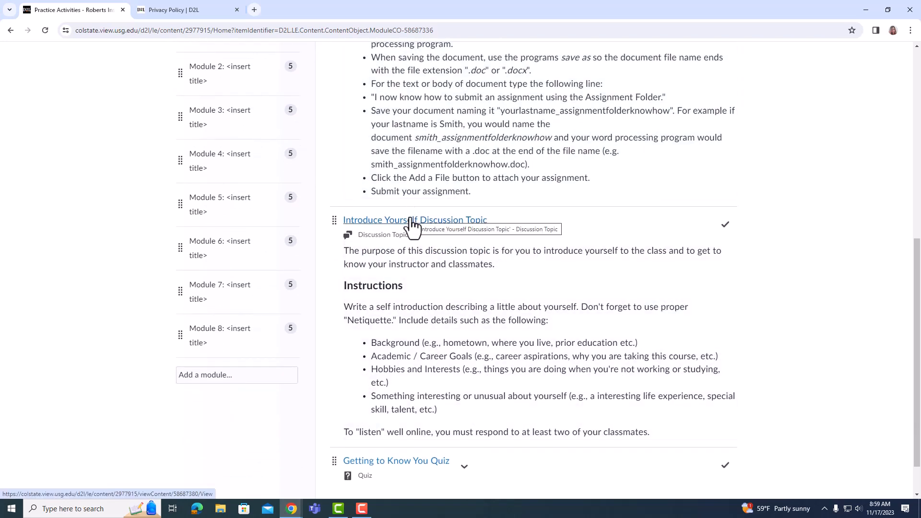
scroll(412, 226, down, 1)
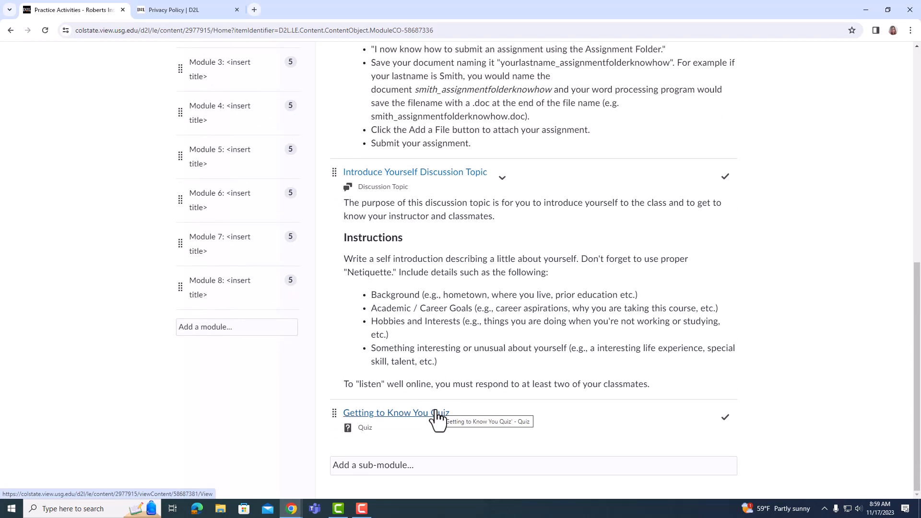
- View the topics in the Guides submodule, and open Module 1 to see its content
scroll(455, 194, up, 4)
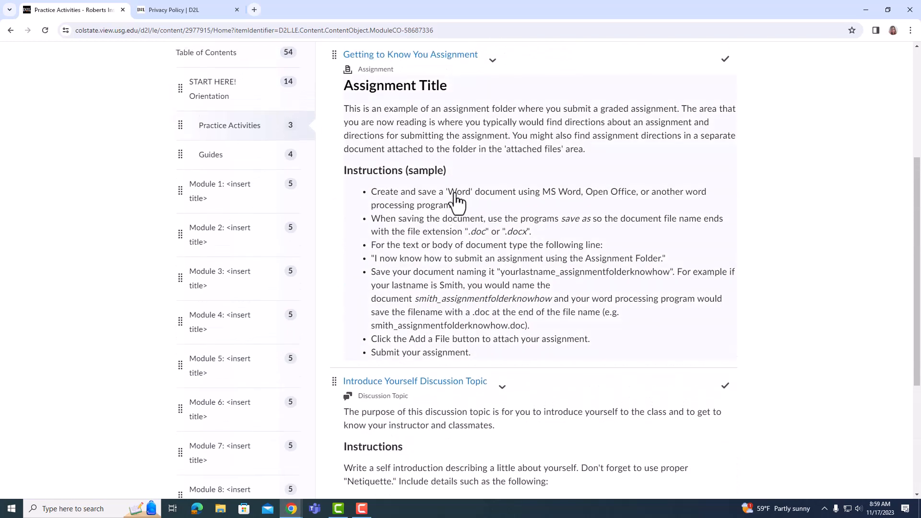
scroll(455, 195, up, 2)
click(218, 235)
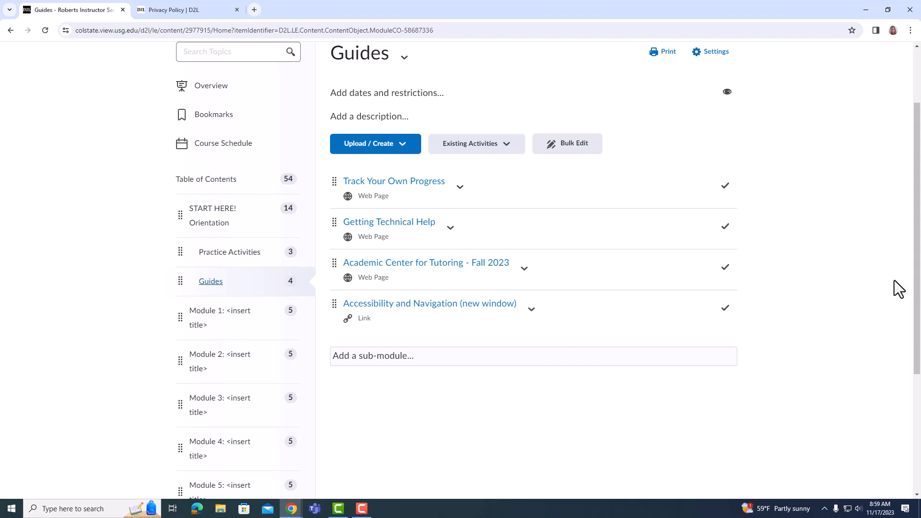
click(230, 312)
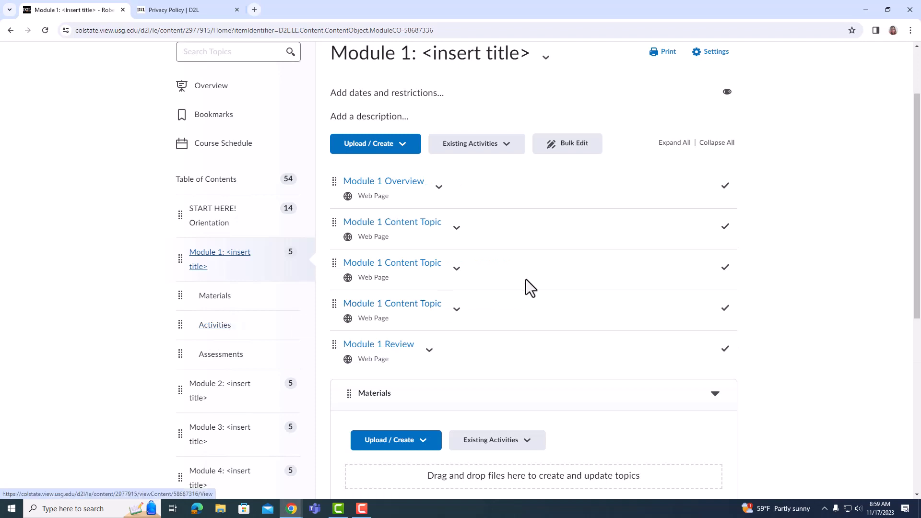